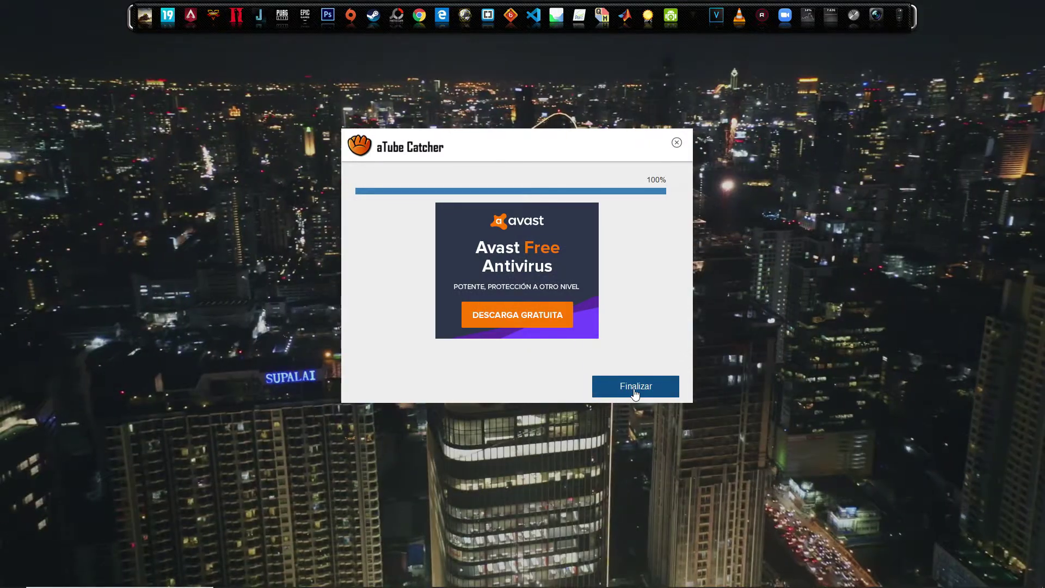
# - Finish the aTube Catcher installation, declining the McAfee Security Scan Plus offer, and close the thank-you page in the browser
pyautogui.click(635, 390)
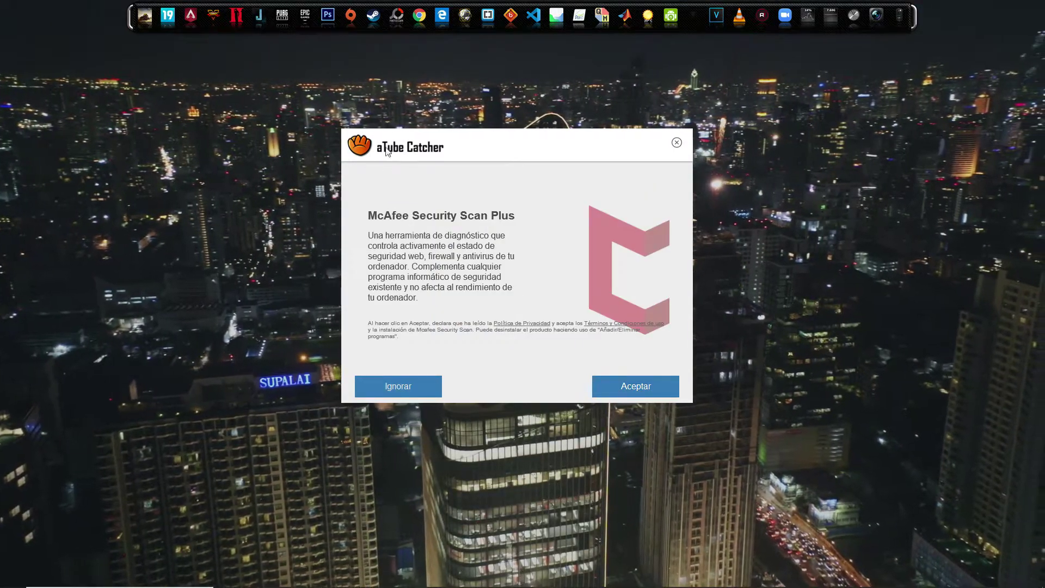
pyautogui.moveTo(395, 142)
pyautogui.mouseDown()
pyautogui.moveTo(441, 143)
pyautogui.moveTo(406, 143)
pyautogui.mouseUp()
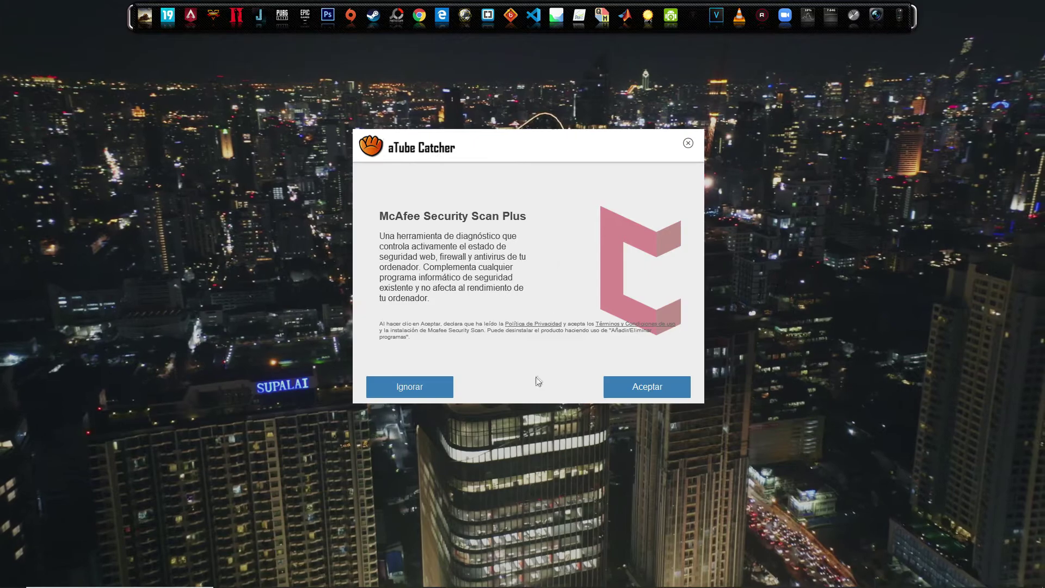
pyautogui.click(425, 388)
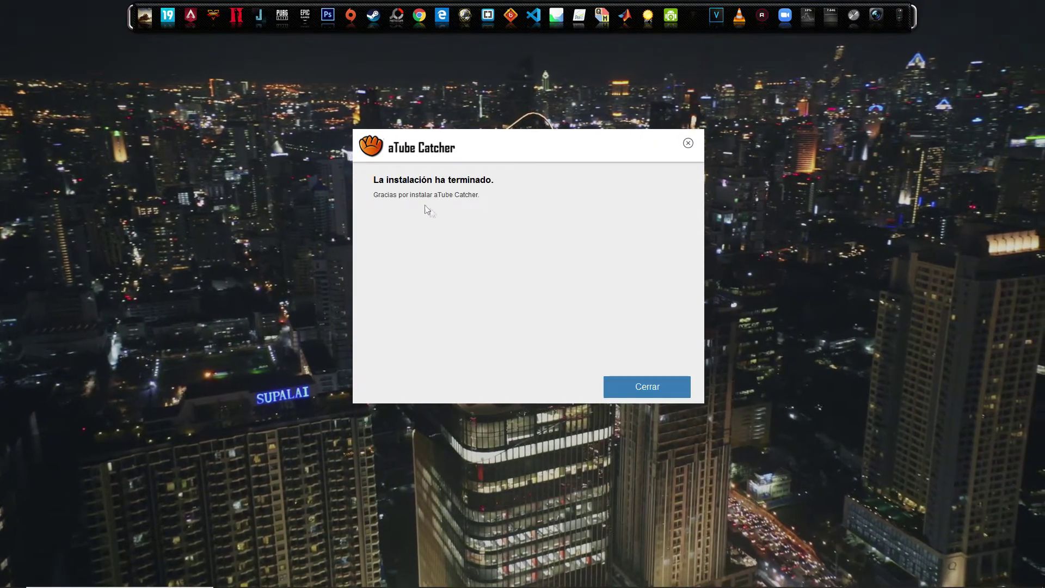
pyautogui.click(648, 387)
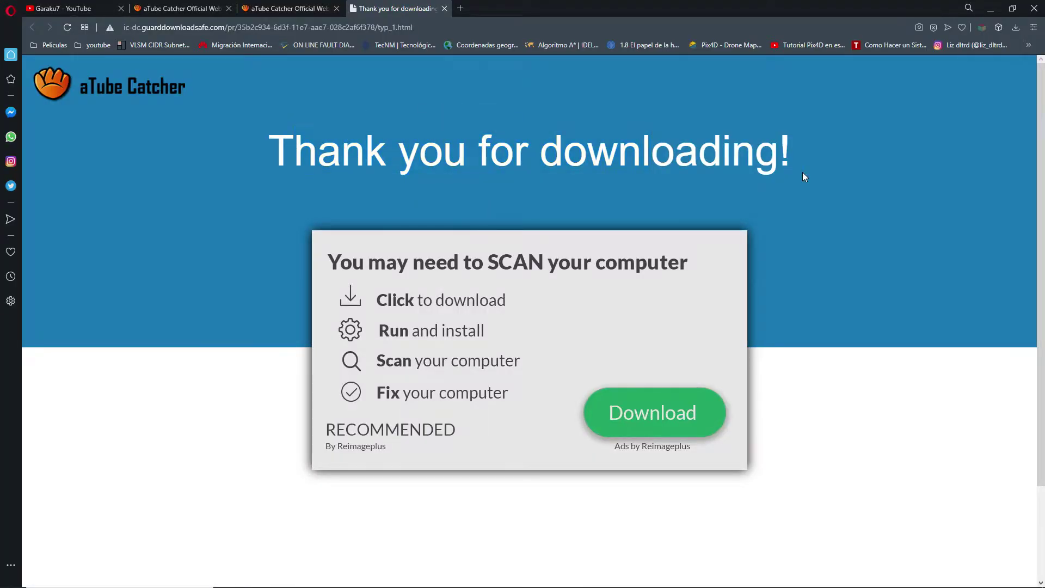
pyautogui.hotkey('alt', 'F4')
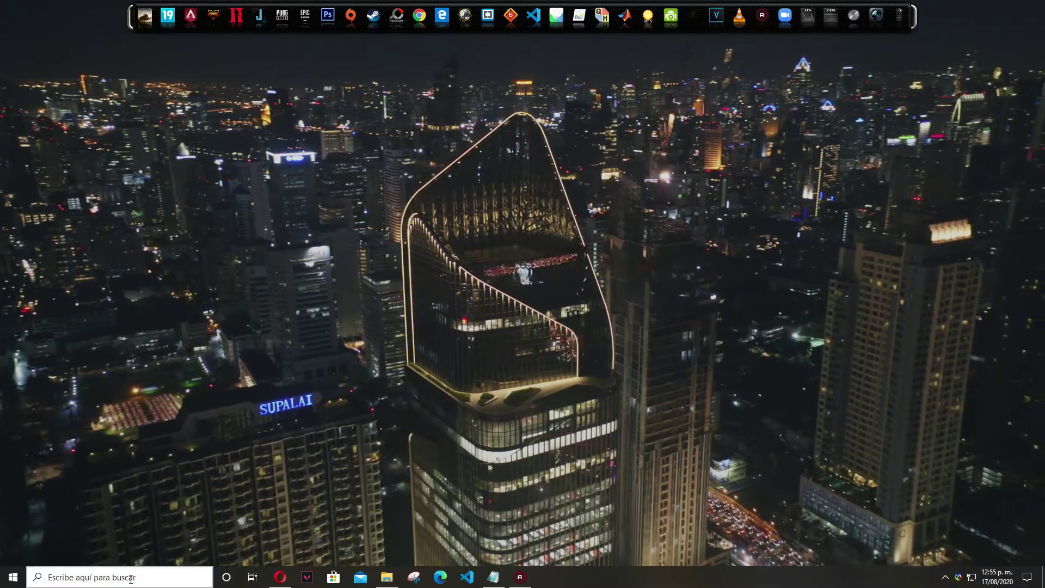
# - Launch aTube Catcher through the Windows search and dismiss its welcome window
pyautogui.click(131, 577)
pyautogui.write('atu')
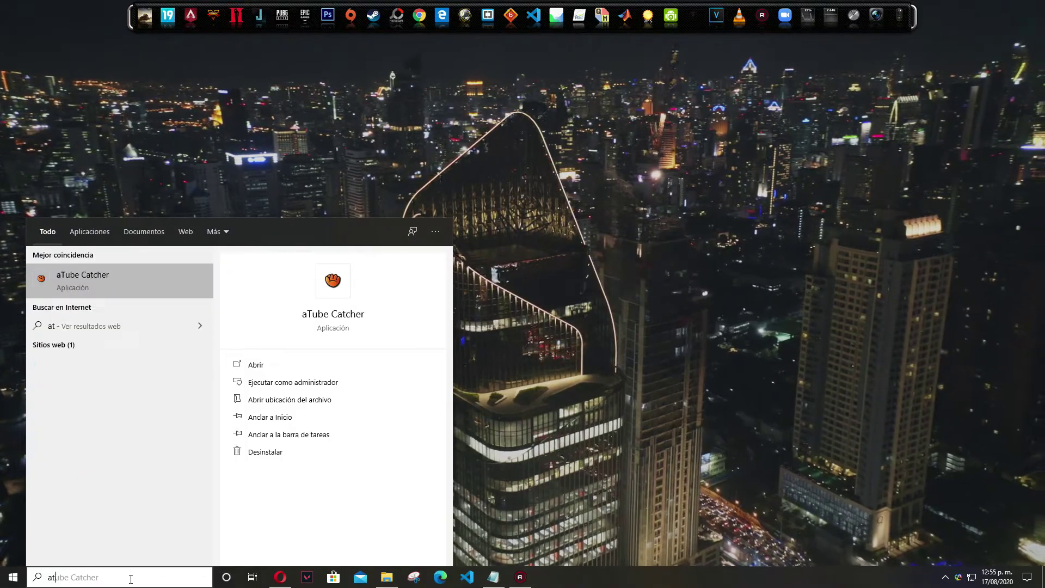
pyautogui.click(145, 289)
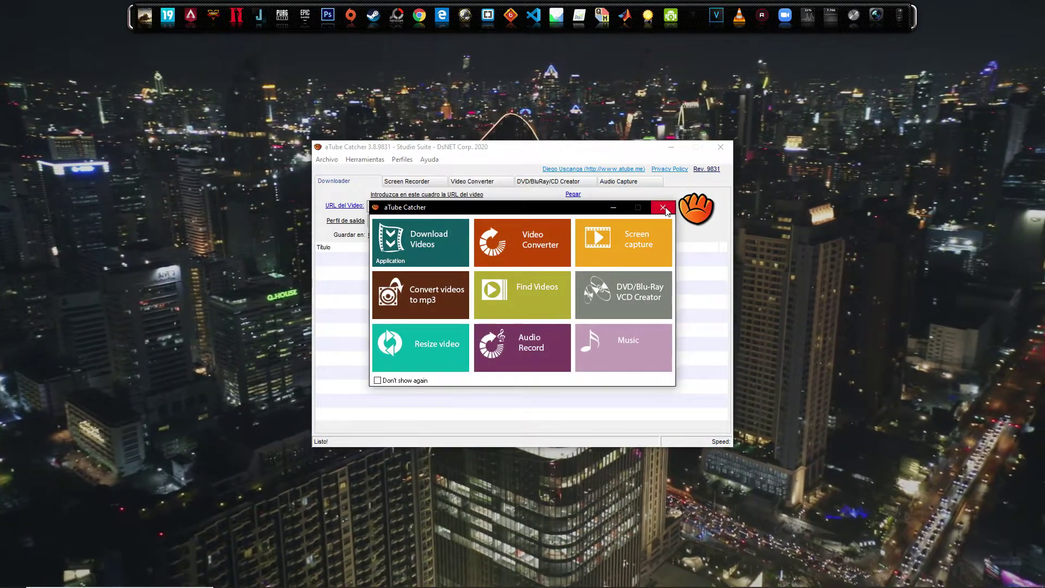
pyautogui.click(663, 207)
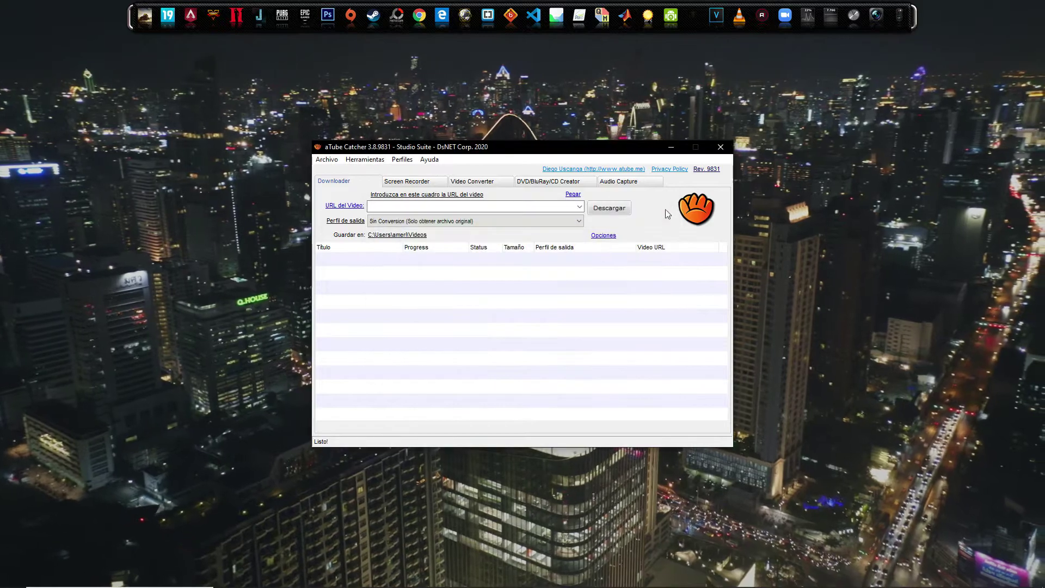
pyautogui.click(360, 159)
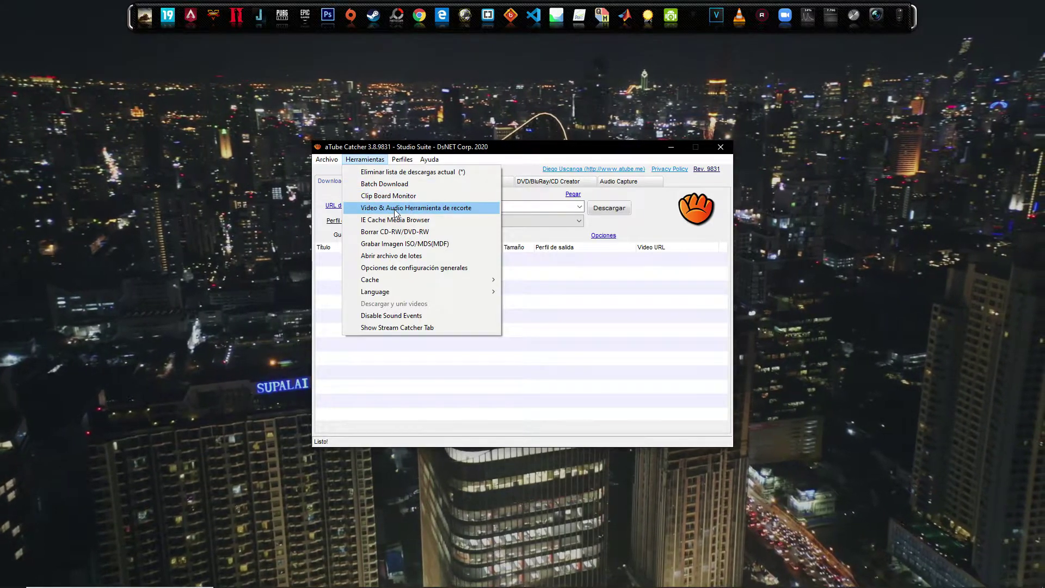
pyautogui.click(416, 209)
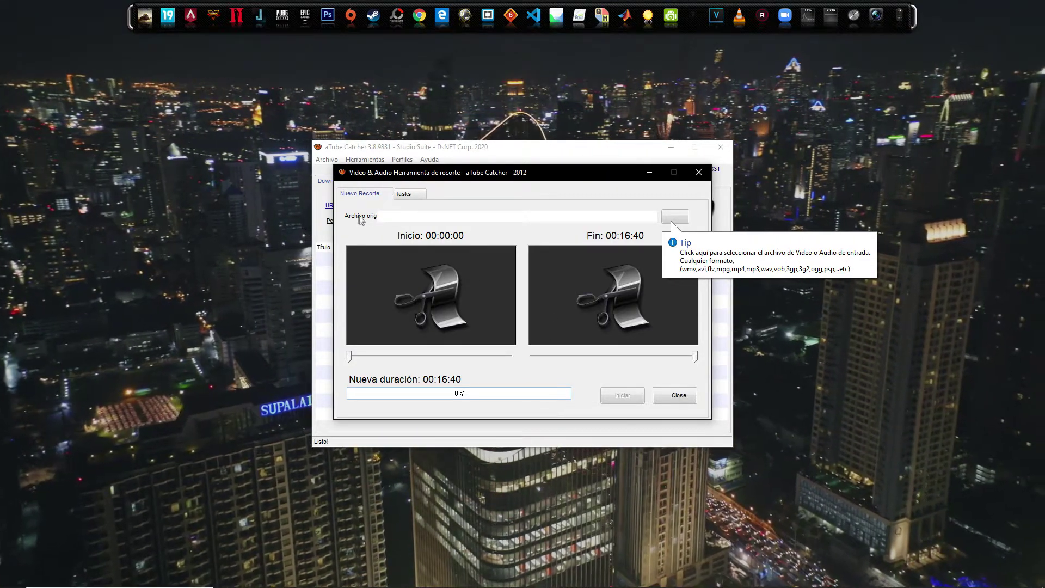
pyautogui.click(673, 218)
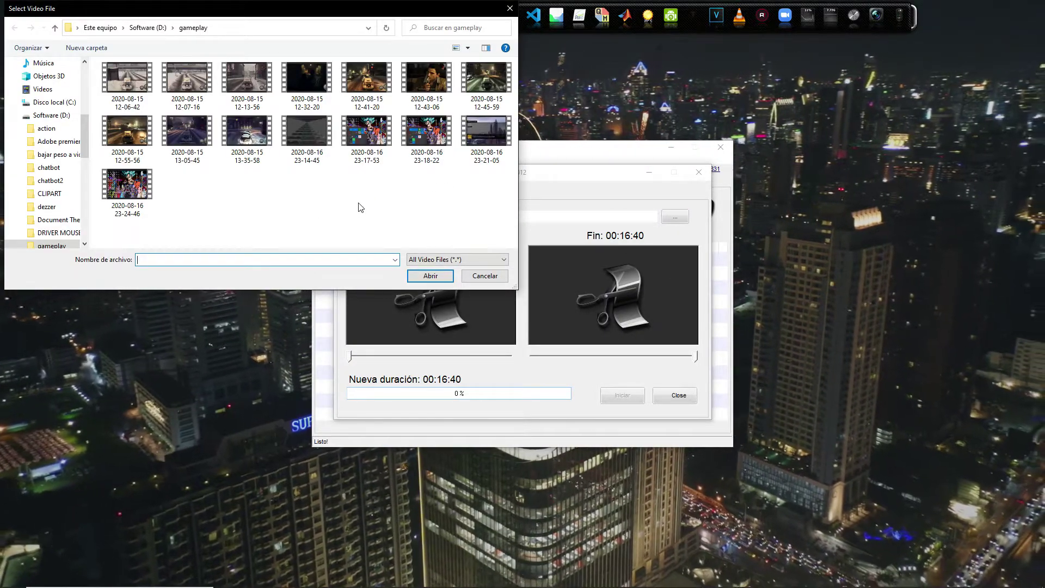
pyautogui.click(127, 188)
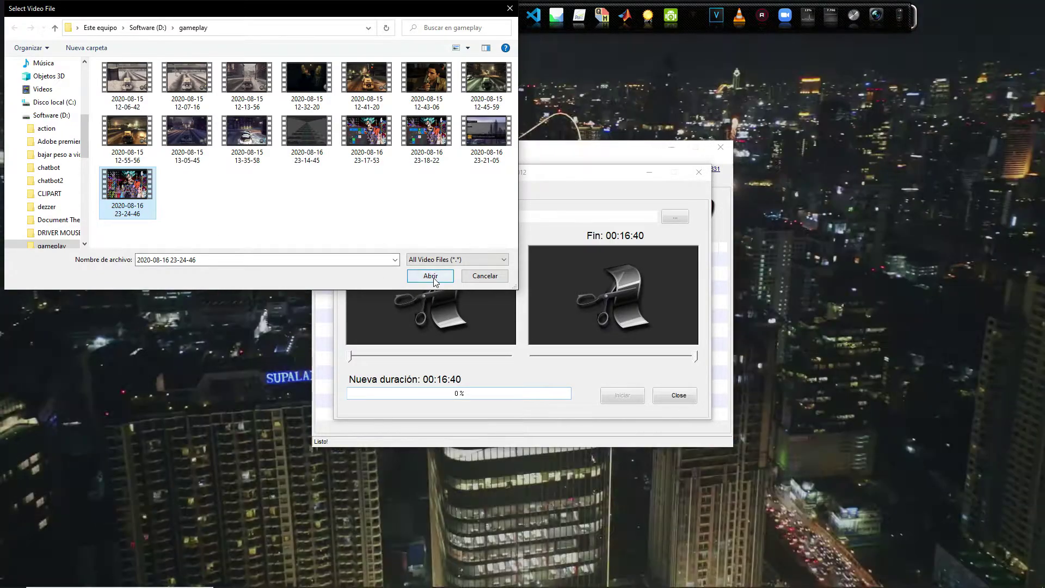
pyautogui.click(430, 276)
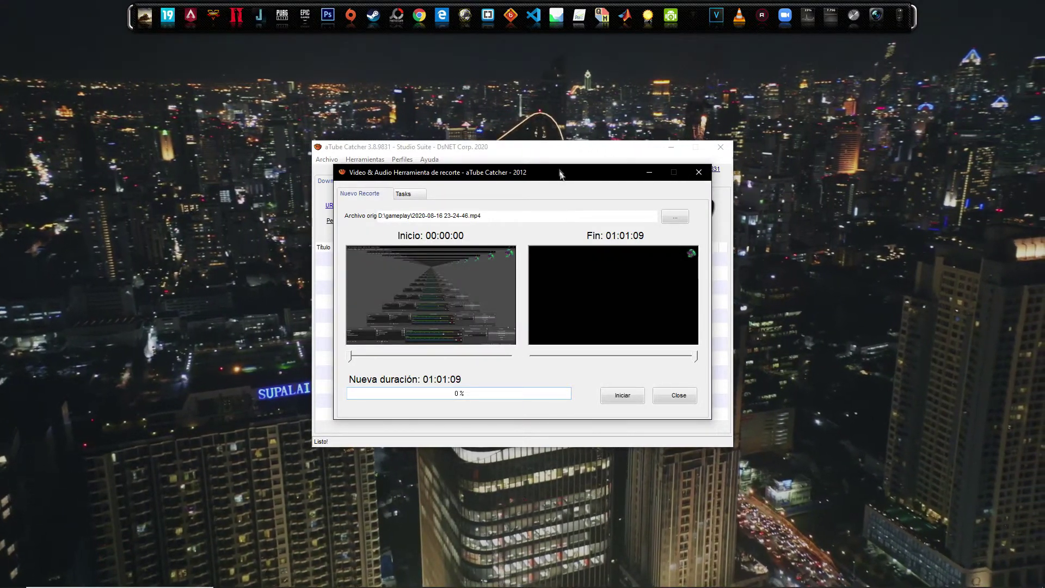
pyautogui.moveTo(559, 173); pyautogui.dragTo(556, 182)
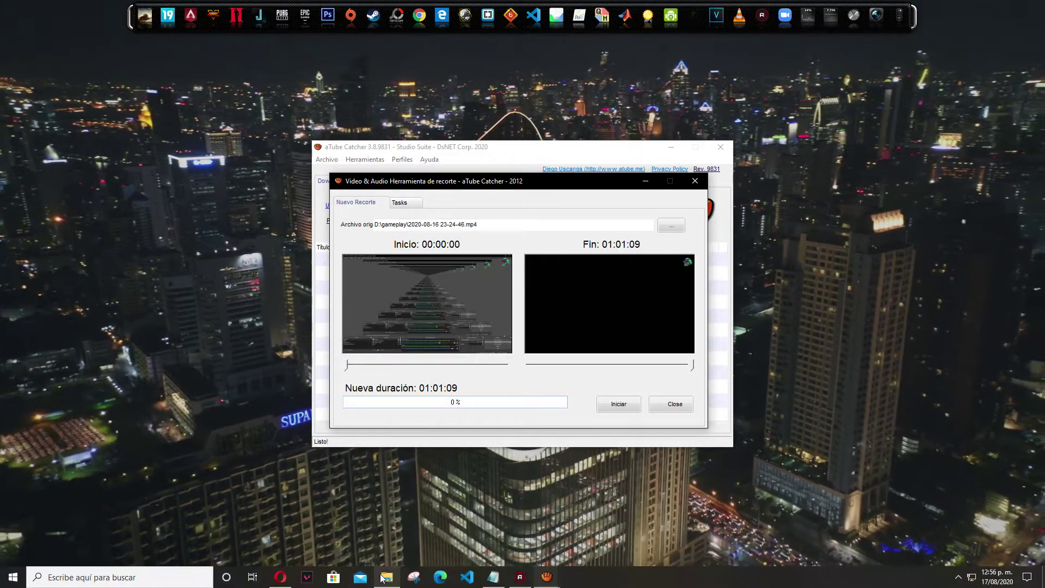
pyautogui.moveTo(387, 576)
pyautogui.click(391, 546)
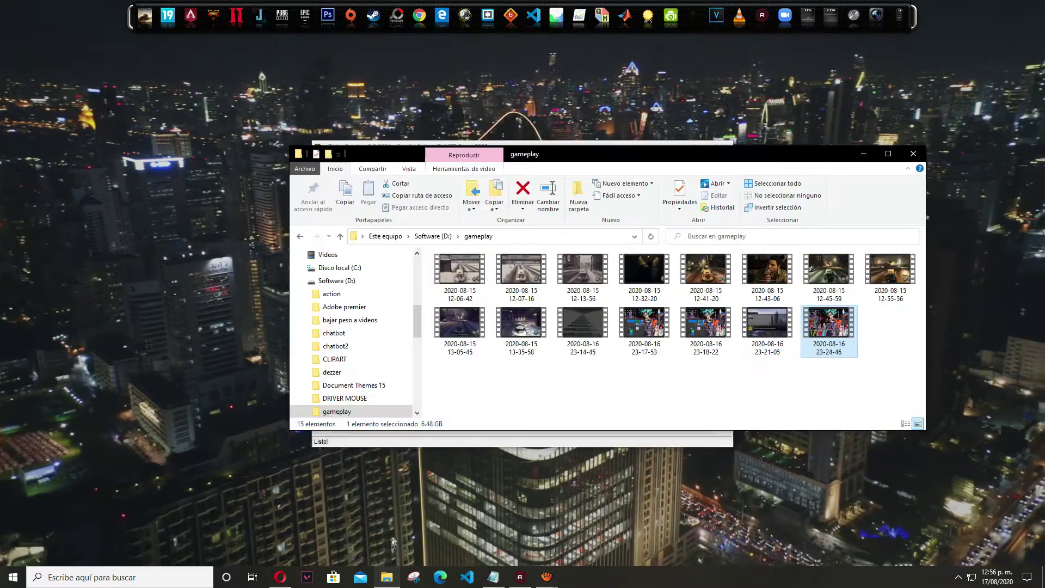
pyautogui.moveTo(576, 155); pyautogui.dragTo(336, 125)
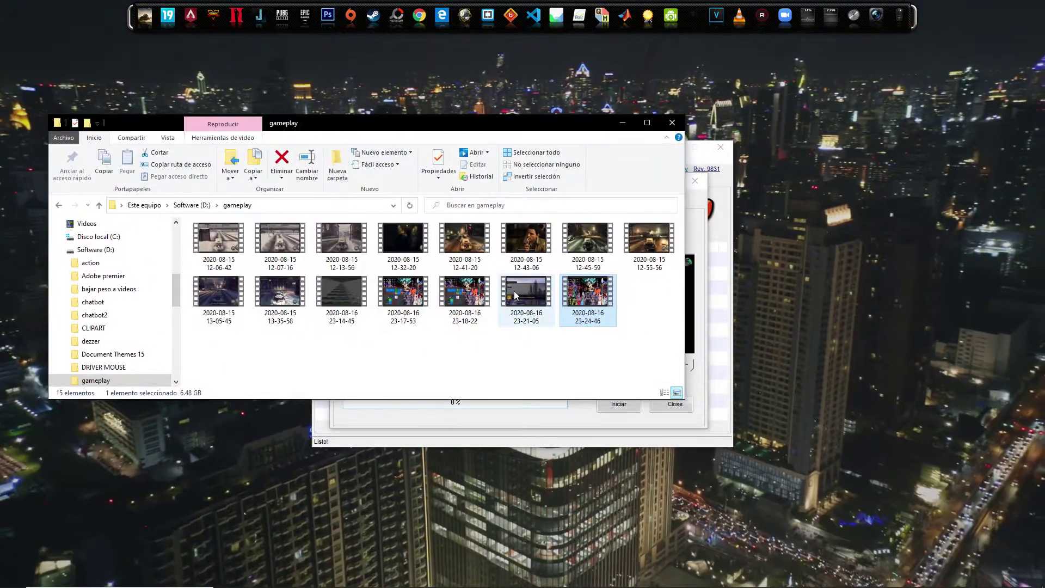
pyautogui.click(590, 355)
pyautogui.doubleClick(596, 313)
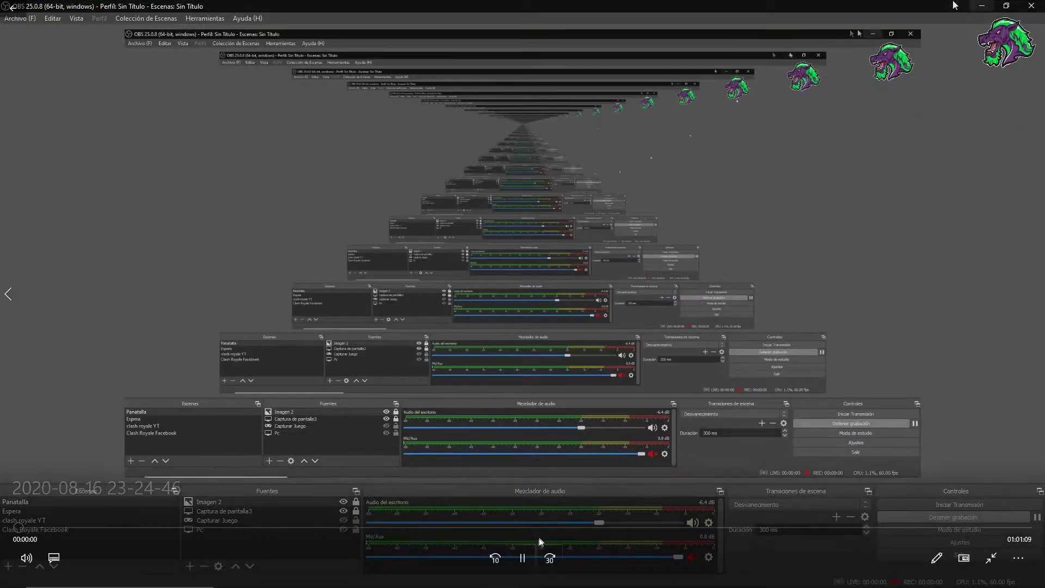
# - Examine the start and the end of the recording for suitable cut points, and minimize the player and the folder window
pyautogui.click(523, 557)
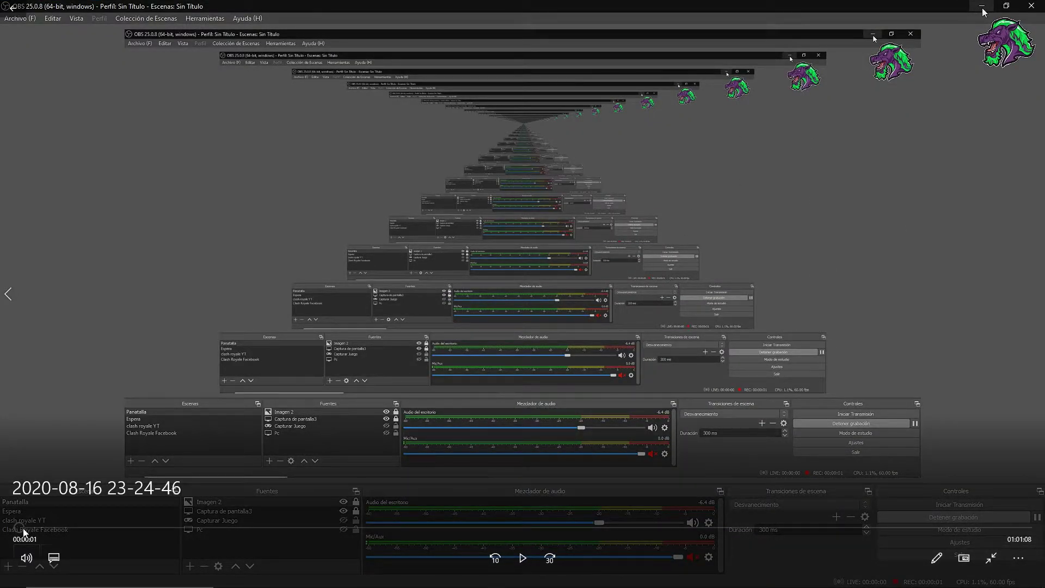
pyautogui.click(523, 558)
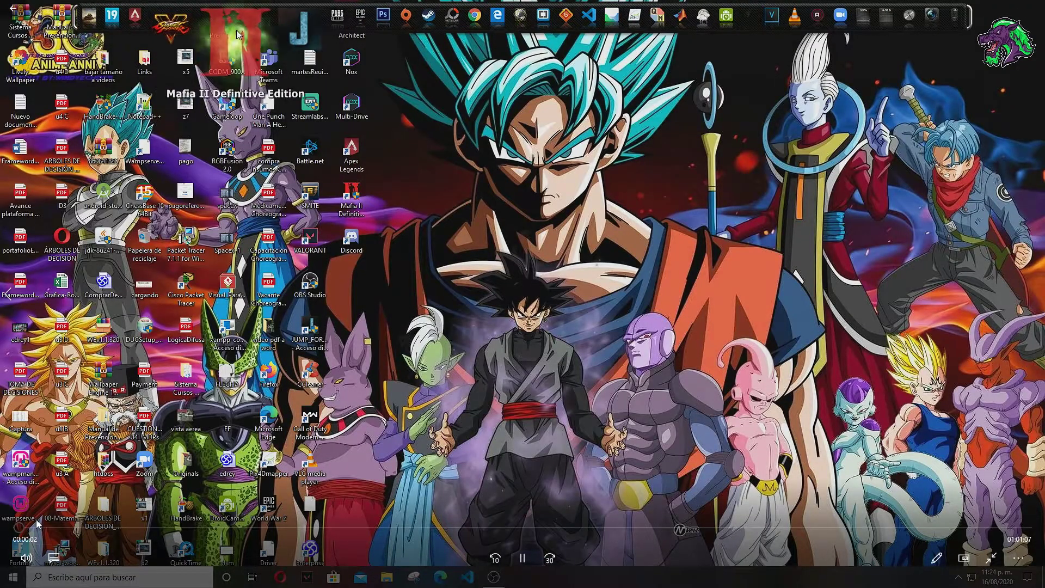
pyautogui.click(39, 526)
pyautogui.click(522, 558)
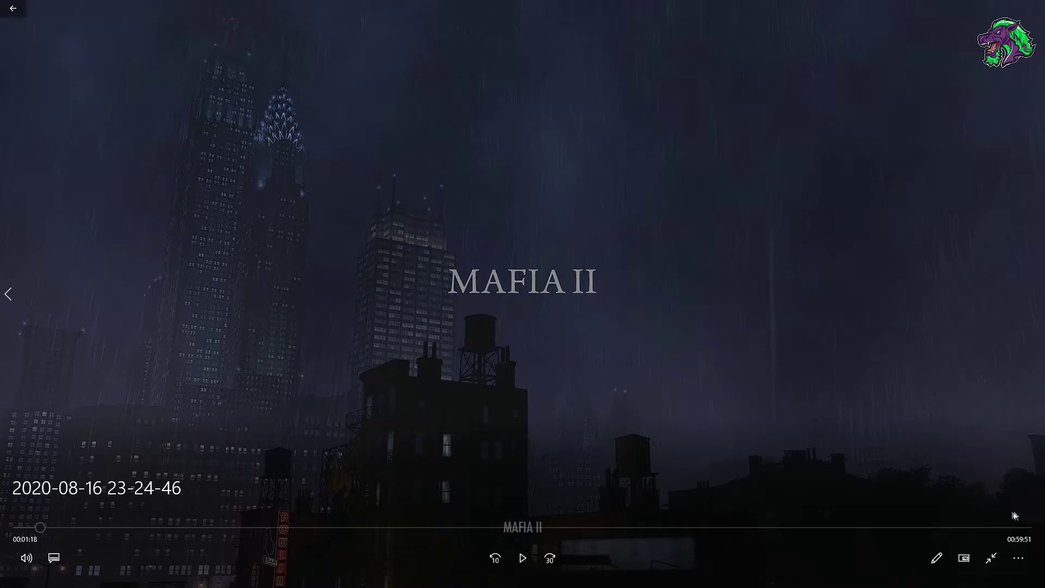
pyautogui.click(1025, 531)
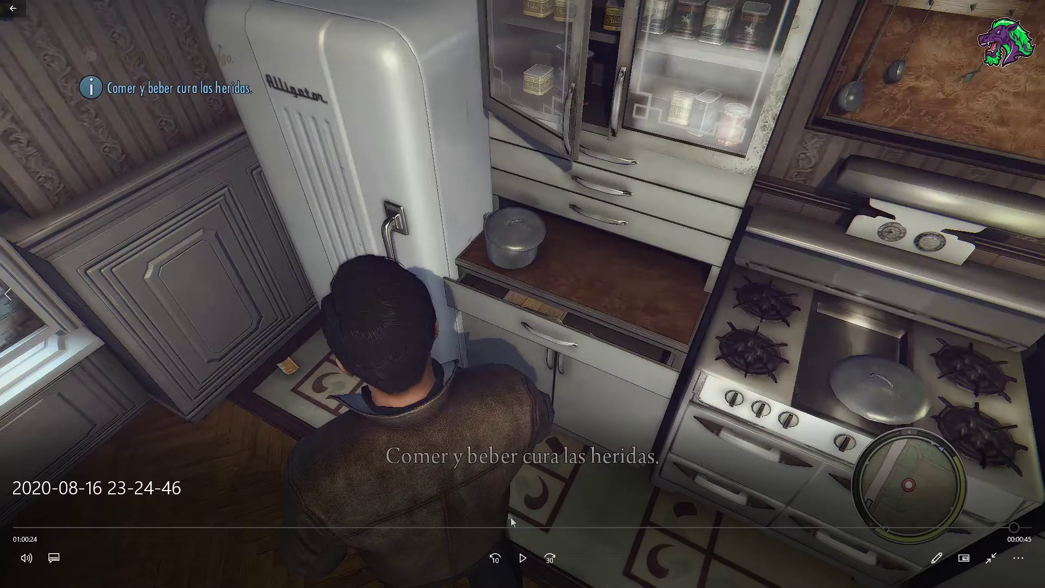
pyautogui.click(13, 8)
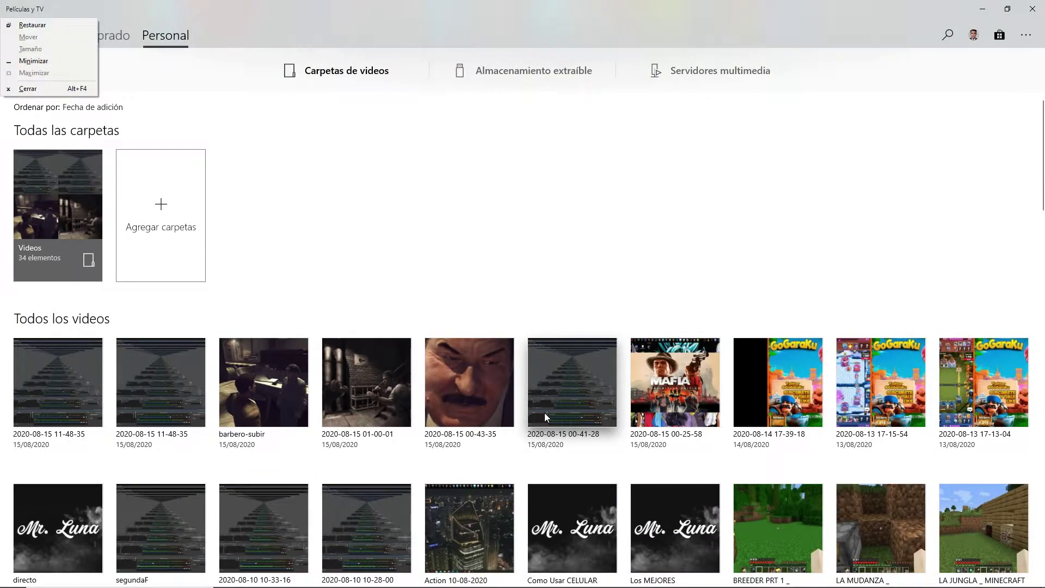
pyautogui.press('n')
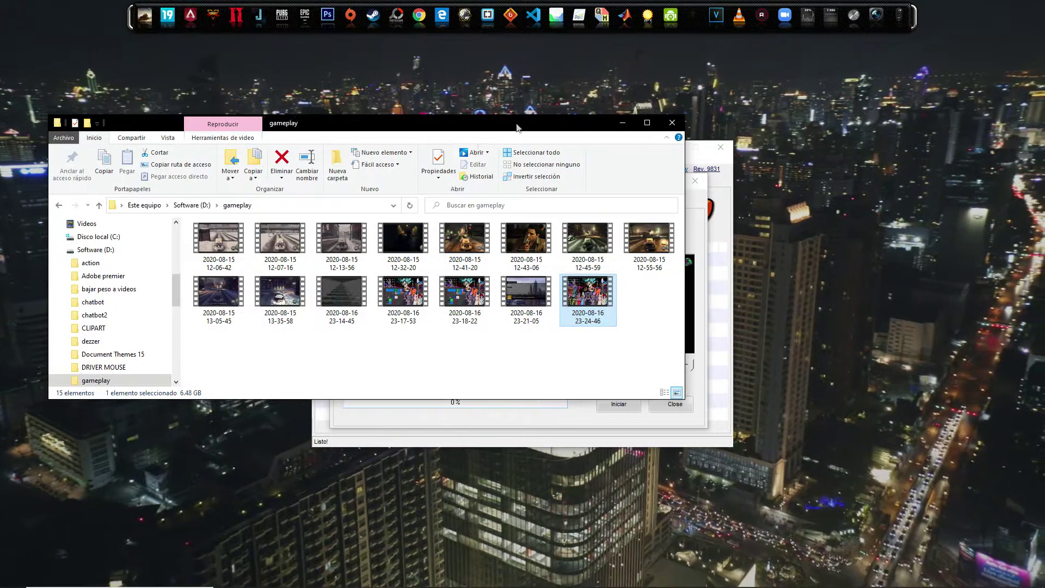
pyautogui.click(616, 123)
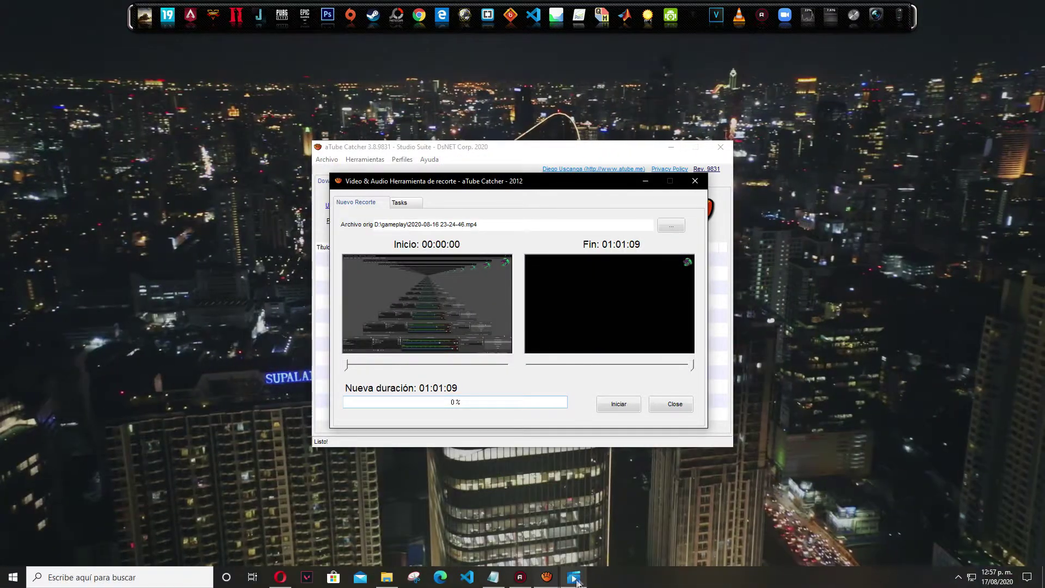
# - Review the start and end cut times written in the Notepad note, and minimize it
pyautogui.click(575, 579)
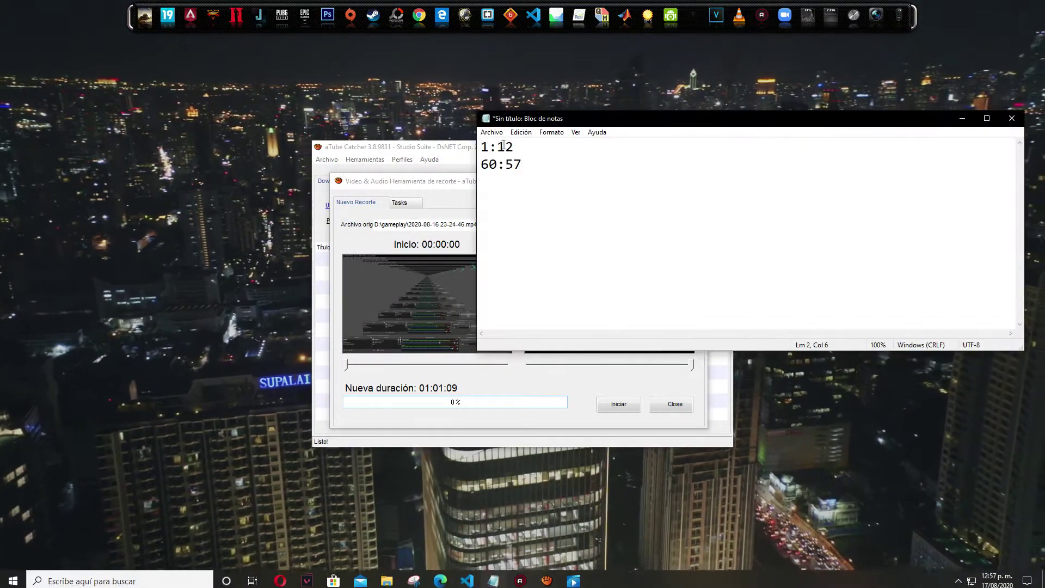
pyautogui.doubleClick(485, 147)
pyautogui.press('Right')
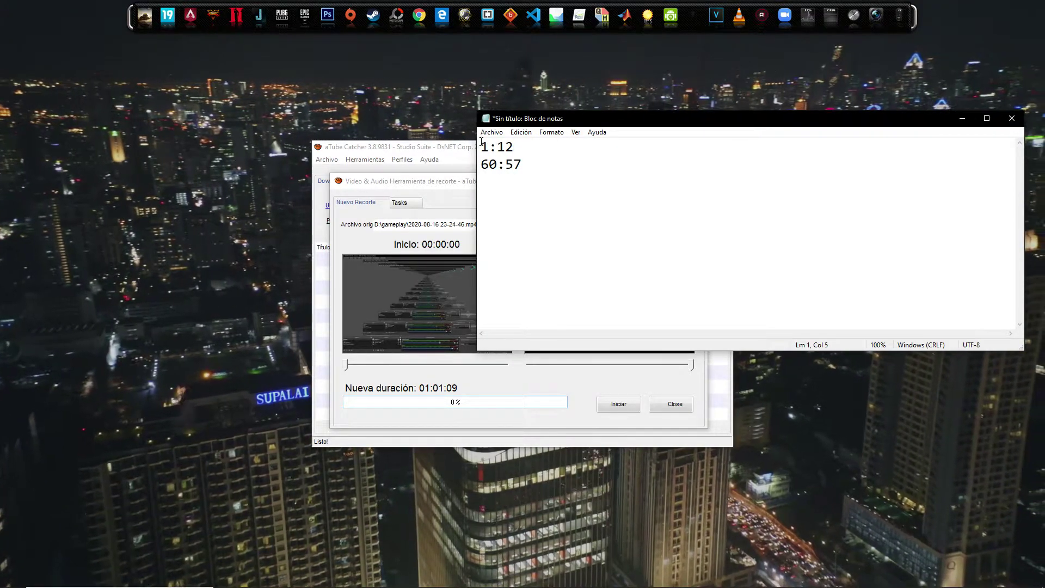
pyautogui.doubleClick(494, 145)
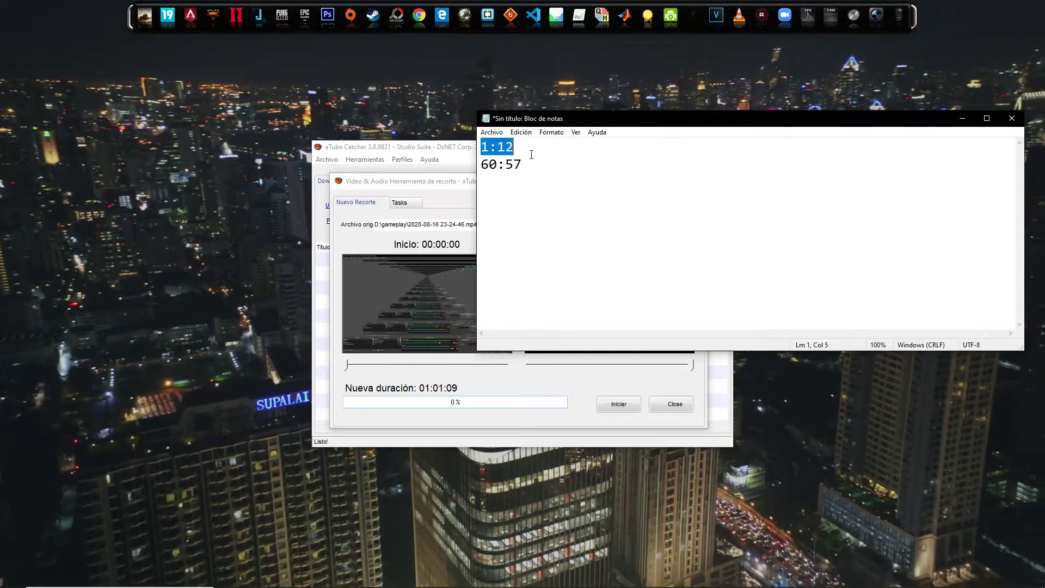
pyautogui.press('Right')
pyautogui.press('Tab')
pyautogui.moveTo(482, 146); pyautogui.dragTo(517, 147)
pyautogui.click(527, 168)
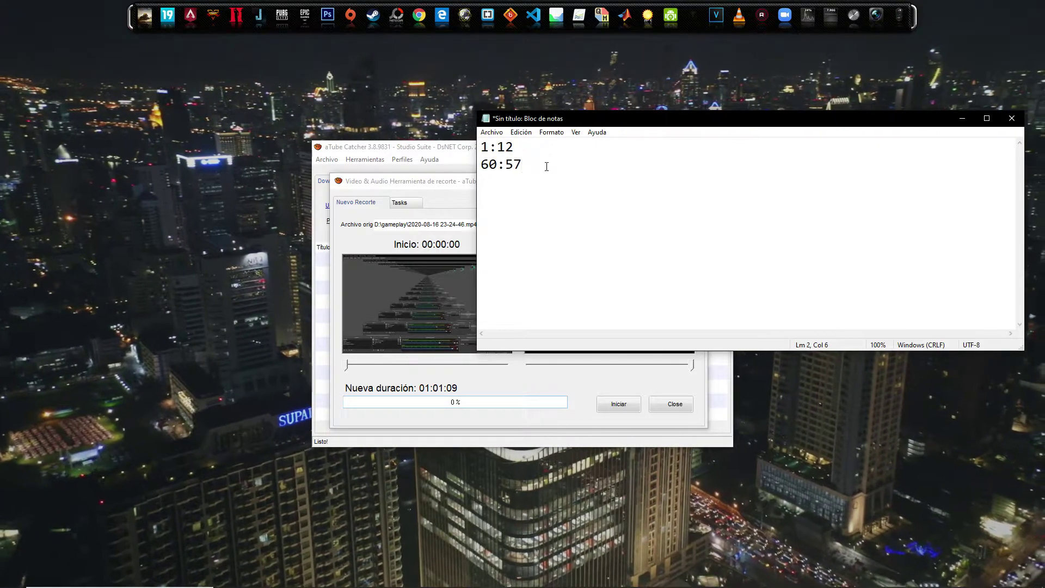
pyautogui.click(963, 118)
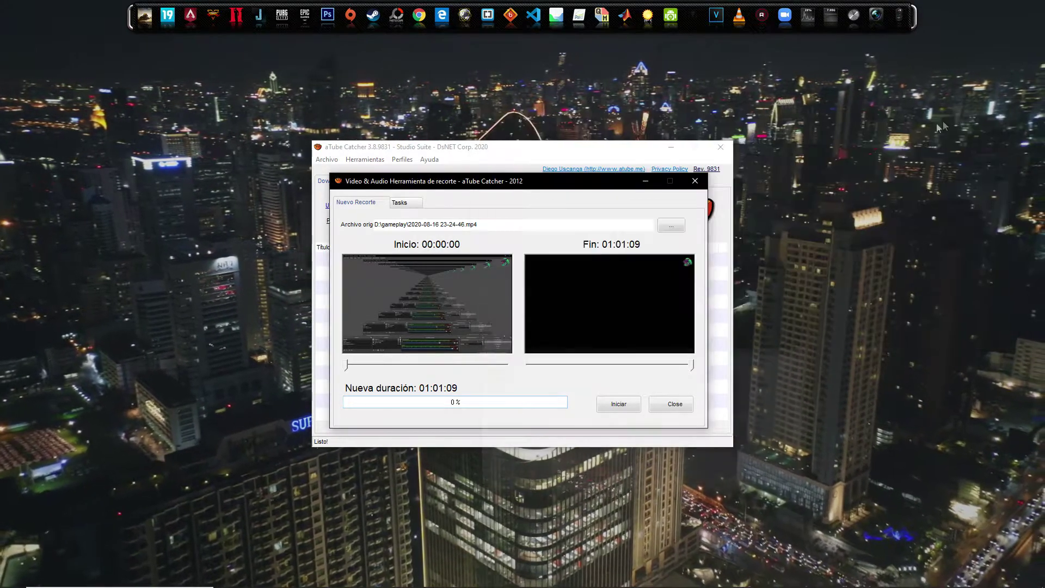
# - Set the trim range to start at 00:01:12 and end at 01:00:57, and run the trim
pyautogui.click(348, 366)
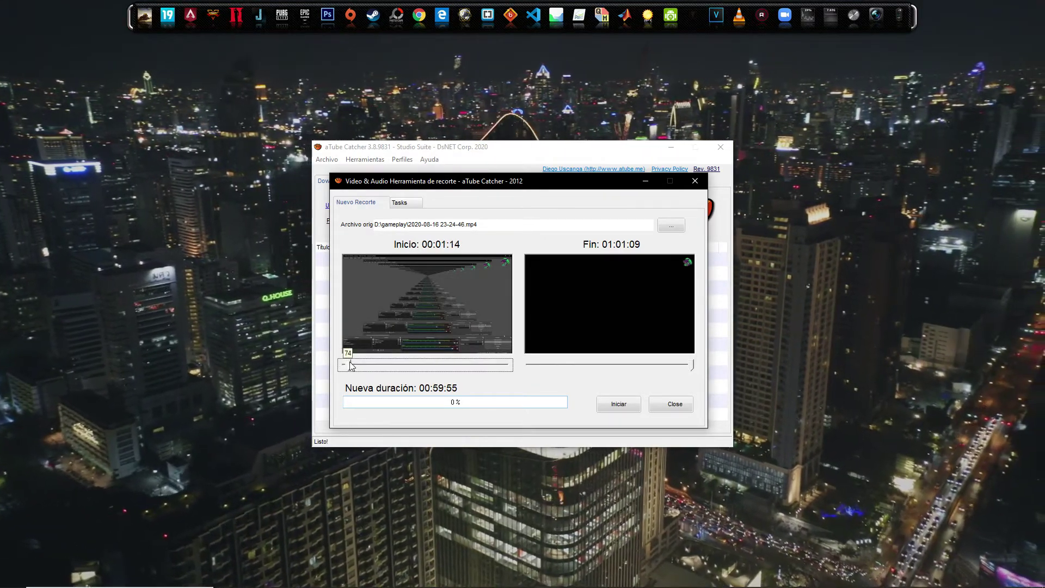
pyautogui.press('Tab')
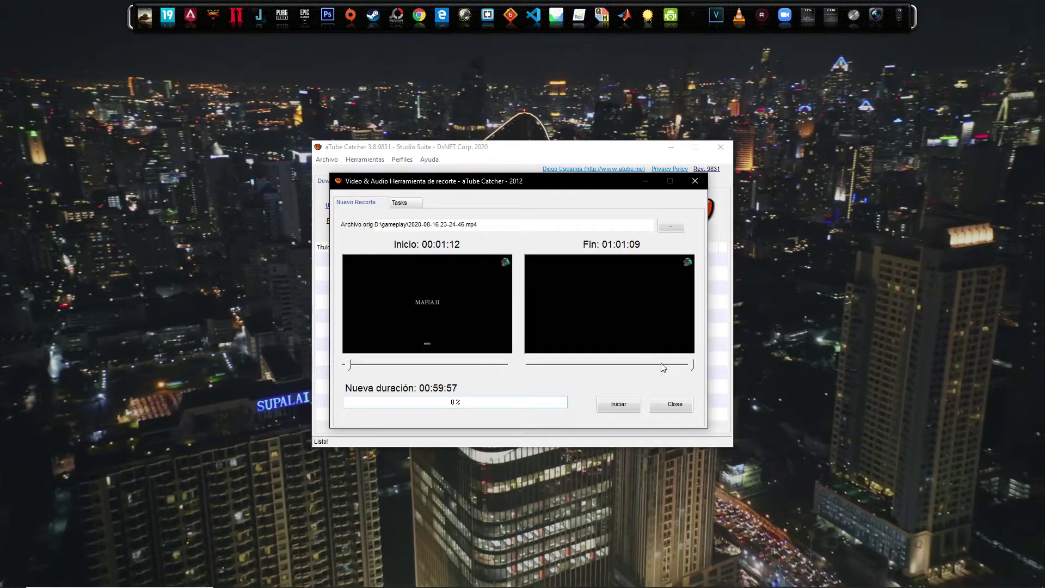
pyautogui.scroll(-2, 660, 368)
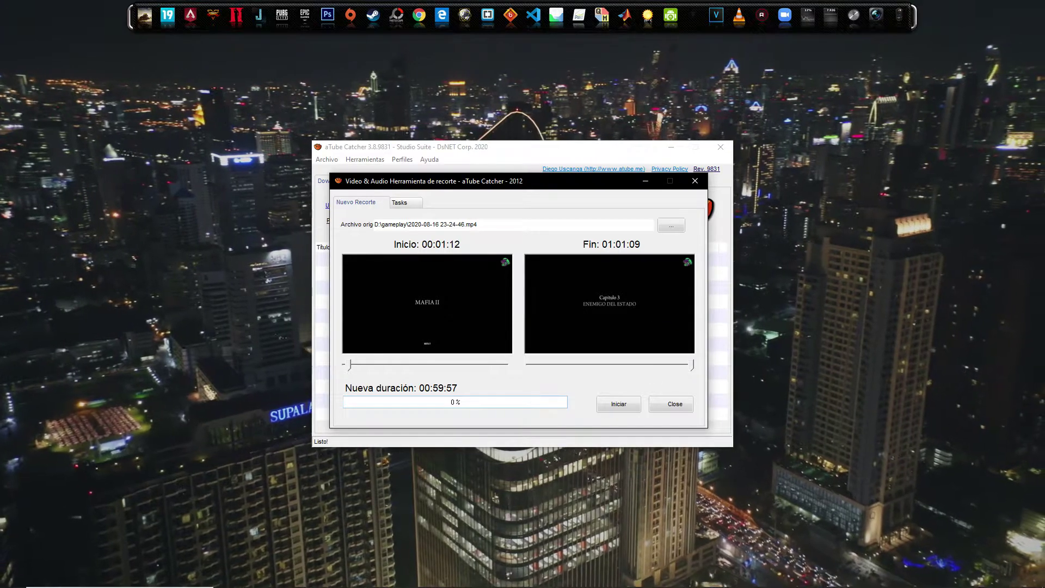
pyautogui.click(496, 577)
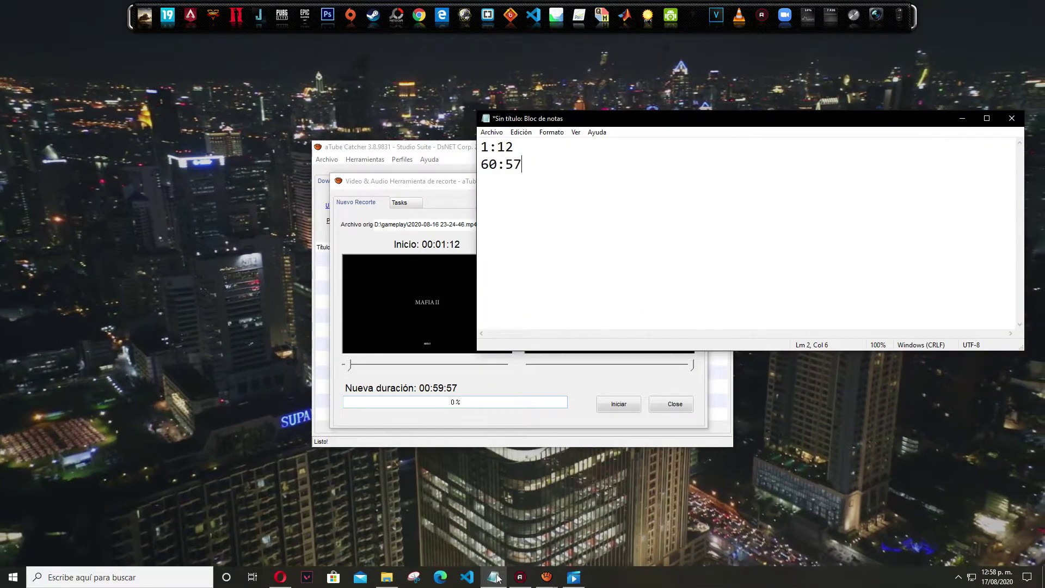
pyautogui.click(497, 577)
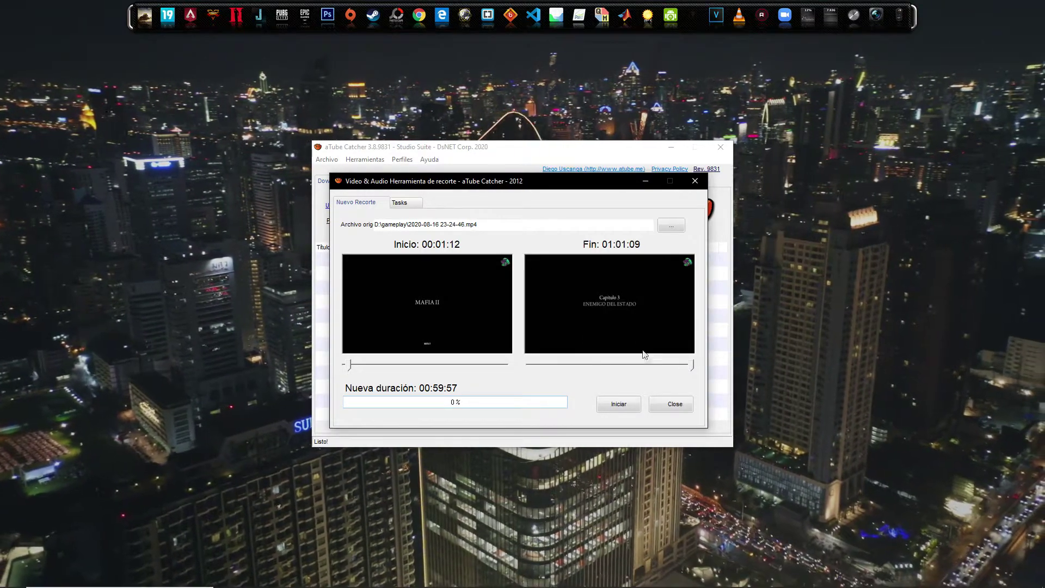
pyautogui.press('Left')
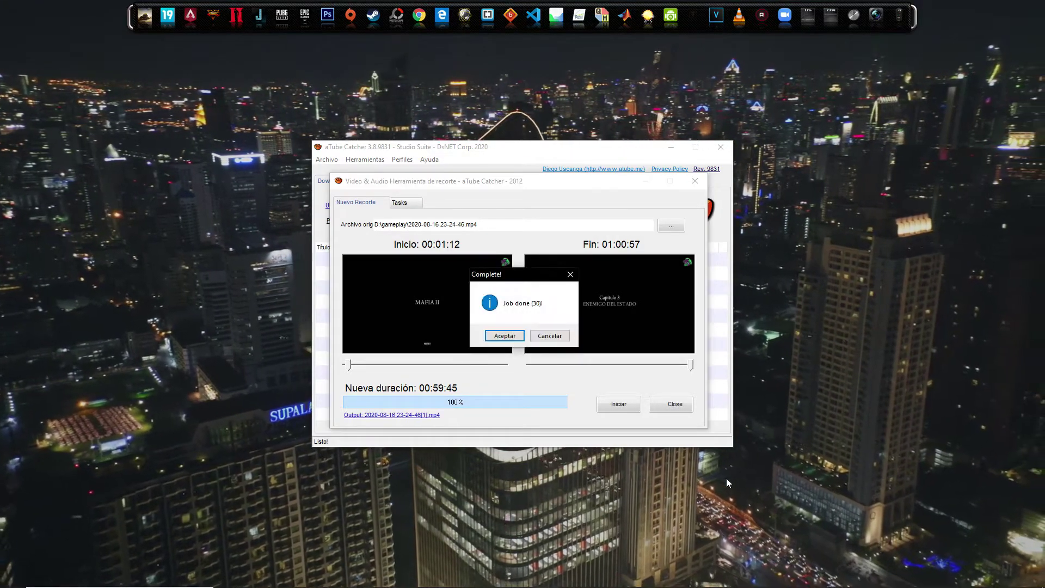
pyautogui.click(504, 336)
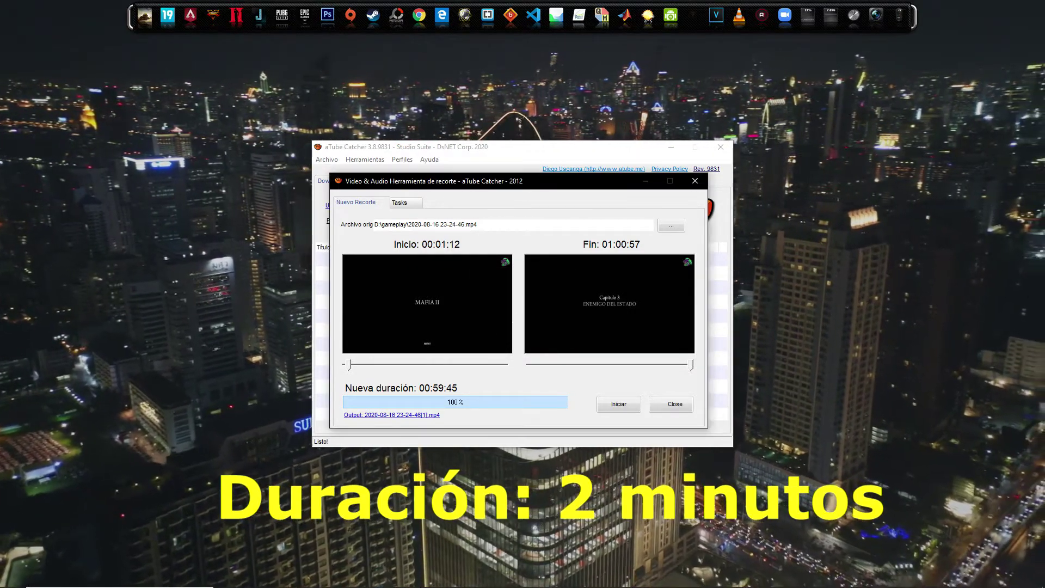
pyautogui.click(387, 578)
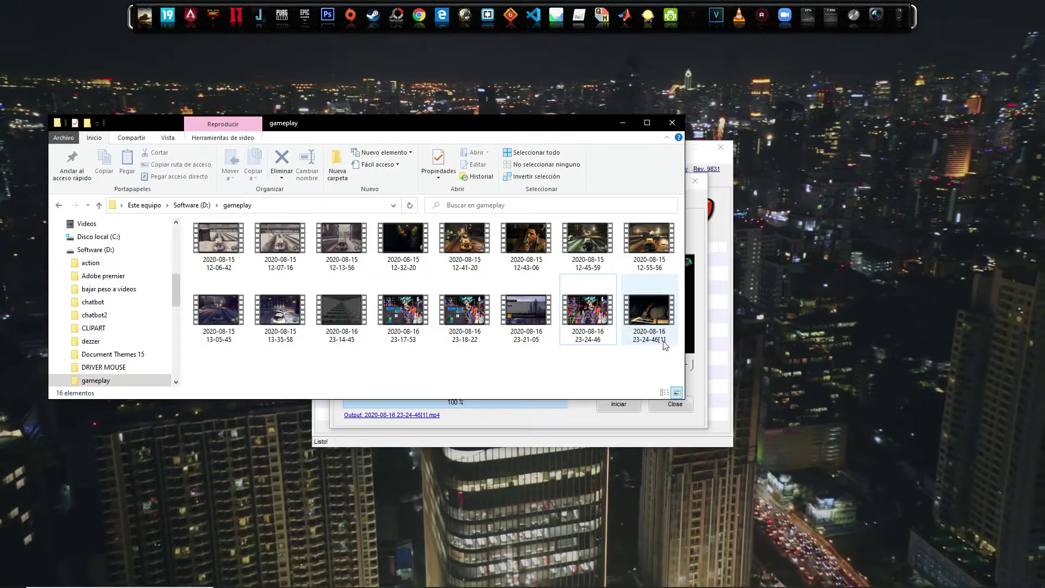
pyautogui.moveTo(664, 344)
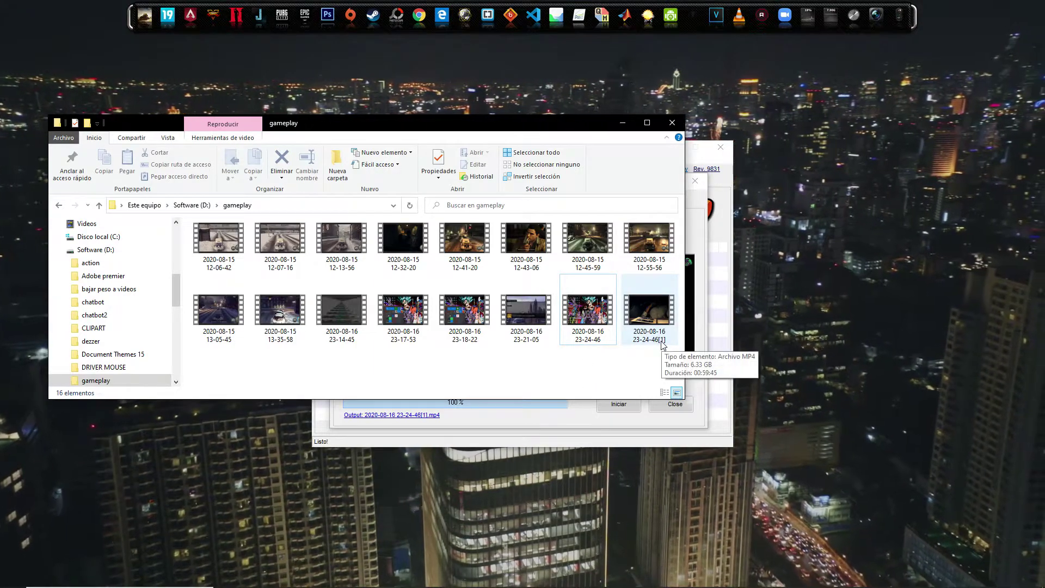
pyautogui.click(648, 300)
pyautogui.doubleClick(648, 301)
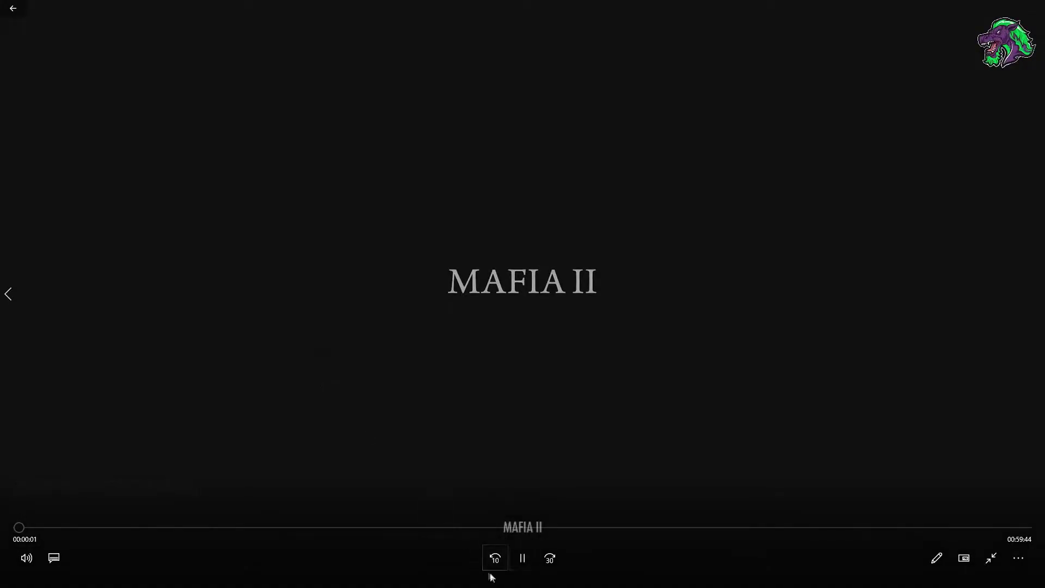
# - Examine the opening seconds and the final part of the trimmed video to check both cut points, leaving playback paused near the end
pyautogui.click(522, 558)
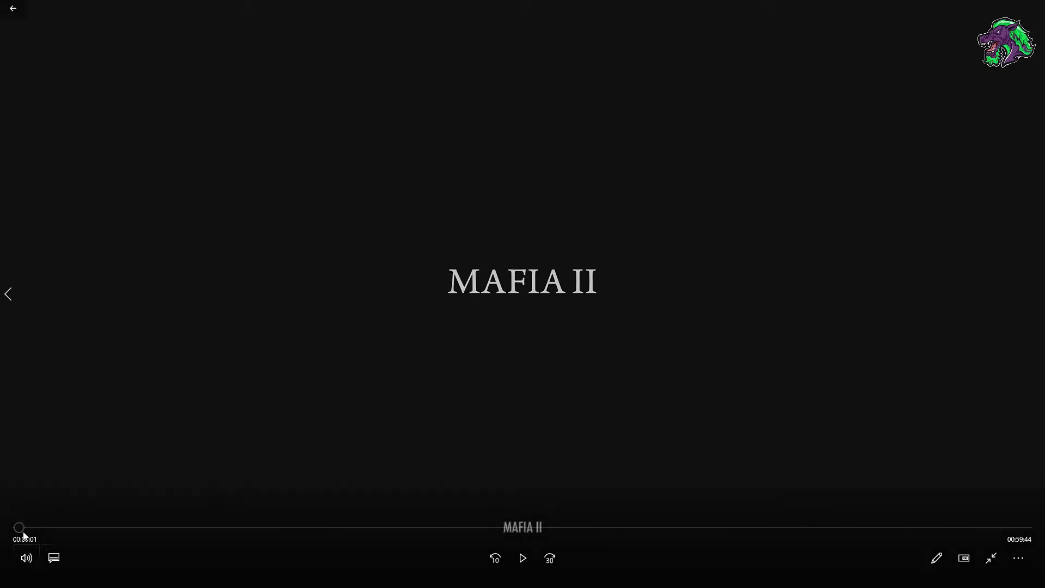
pyautogui.click(519, 559)
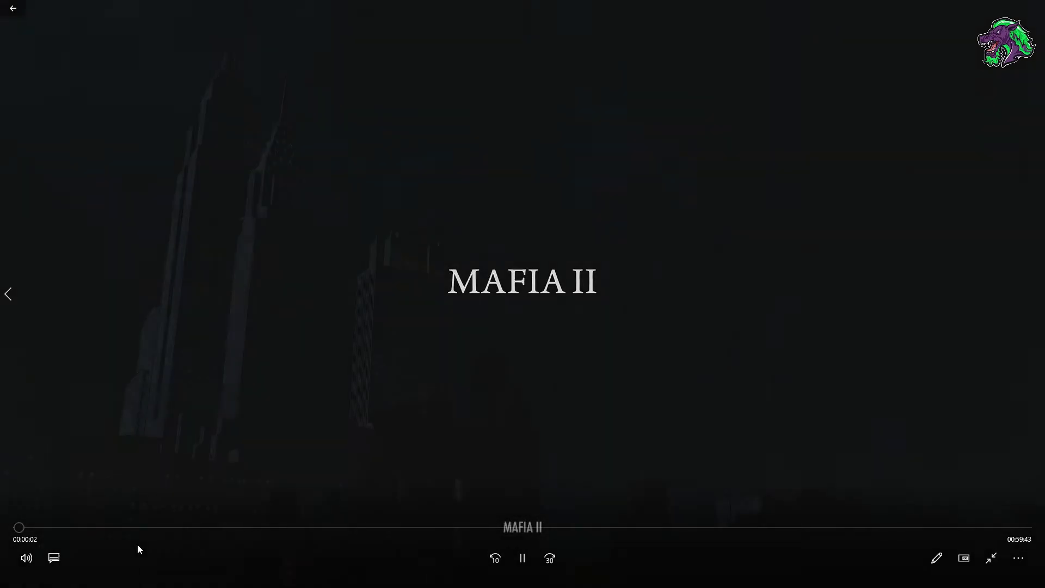
pyautogui.click(520, 558)
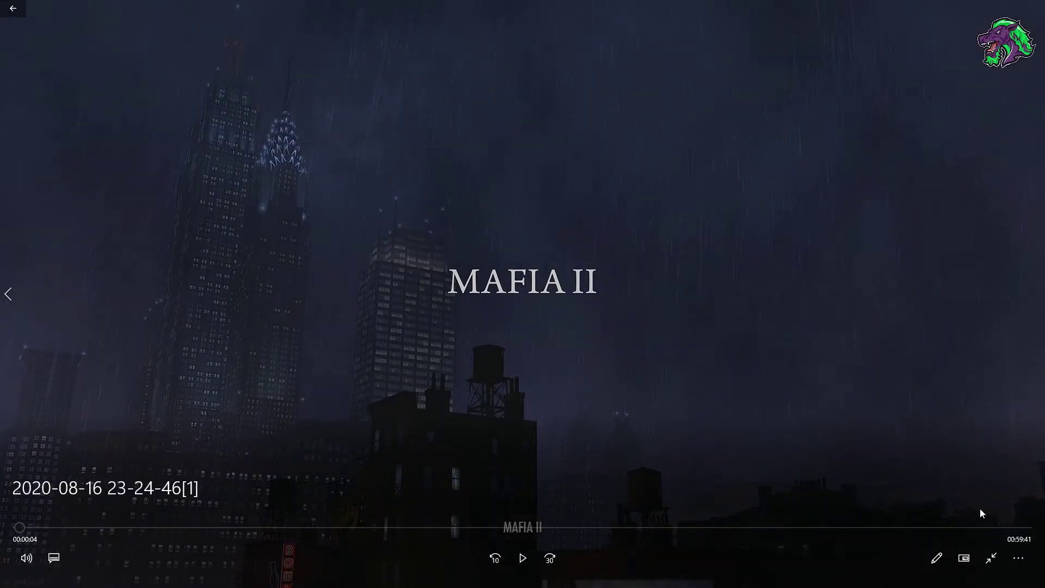
pyautogui.click(1022, 529)
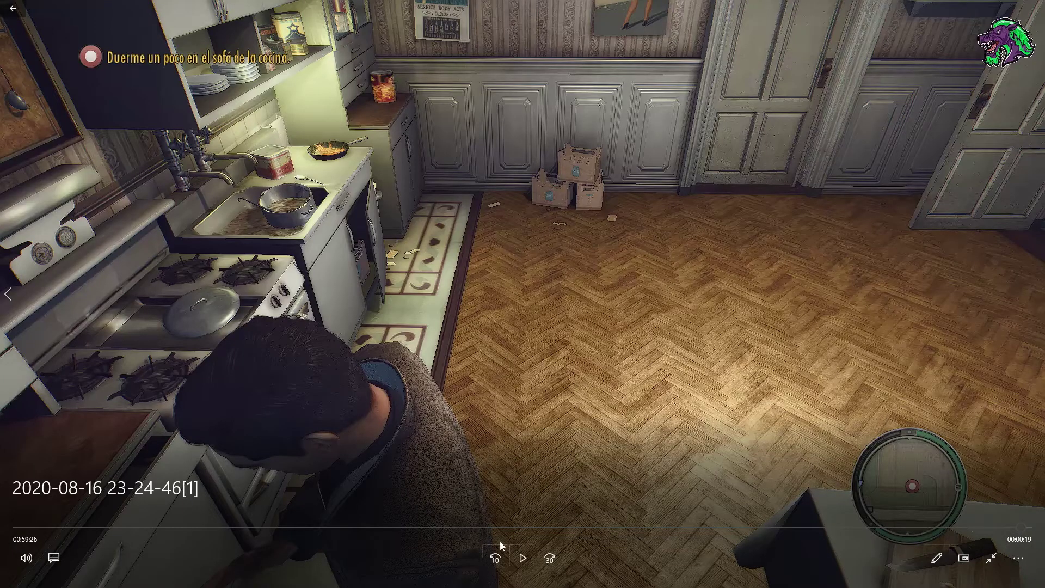
pyautogui.click(522, 558)
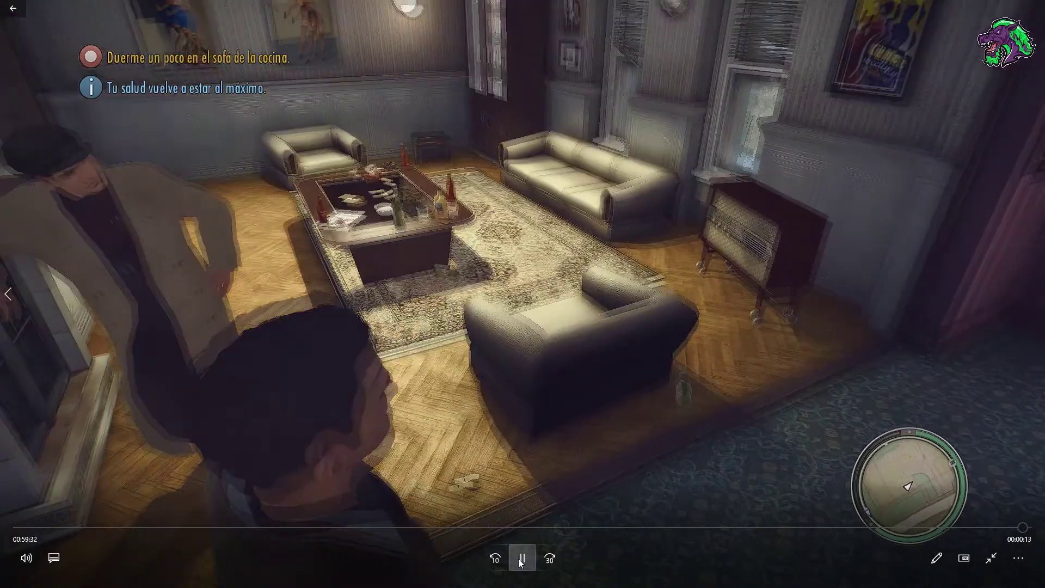
pyautogui.click(522, 558)
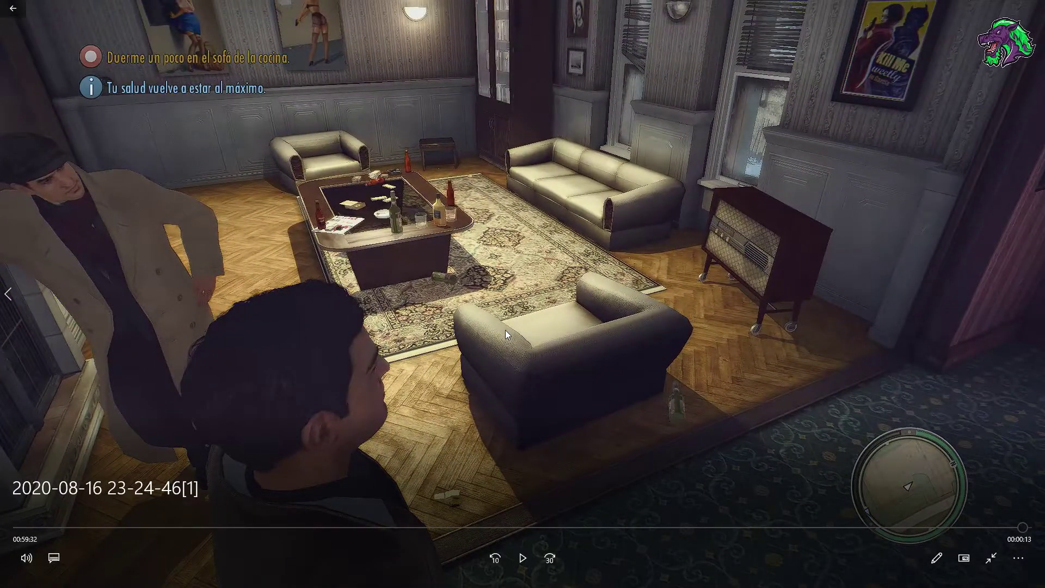
pyautogui.click(523, 557)
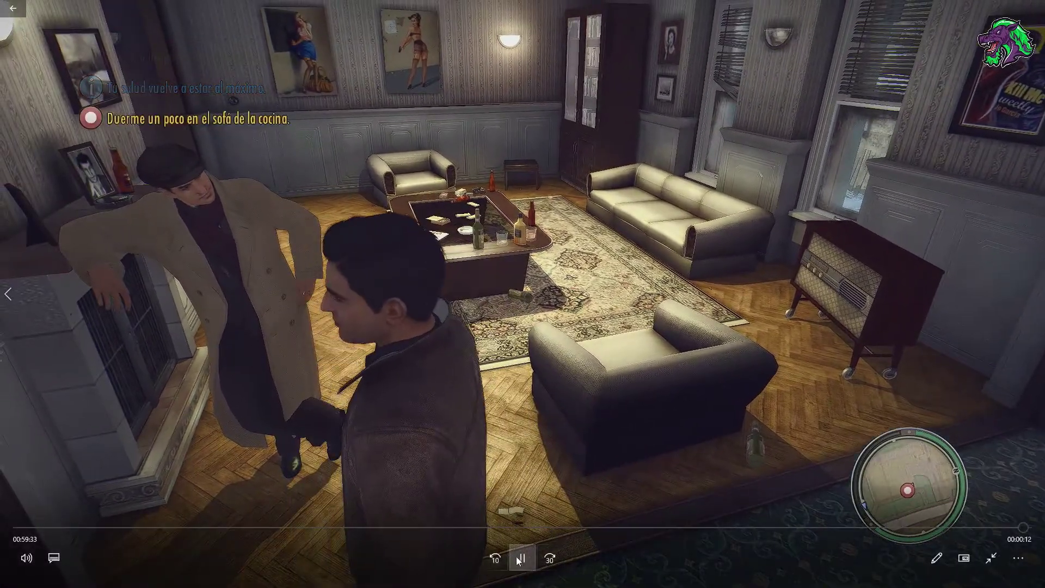
pyautogui.click(518, 561)
pyautogui.press('super')
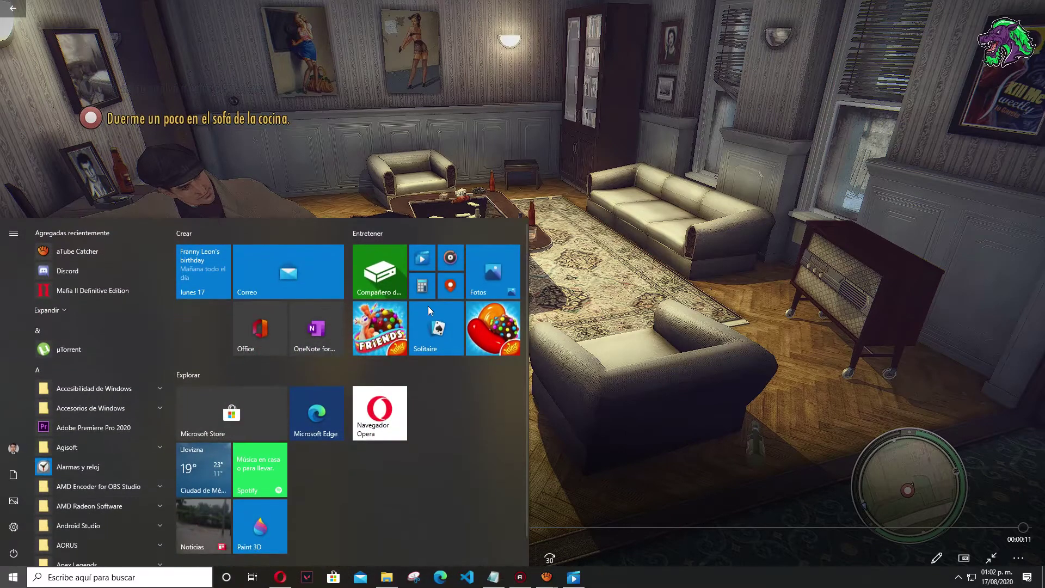
pyautogui.click(107, 73)
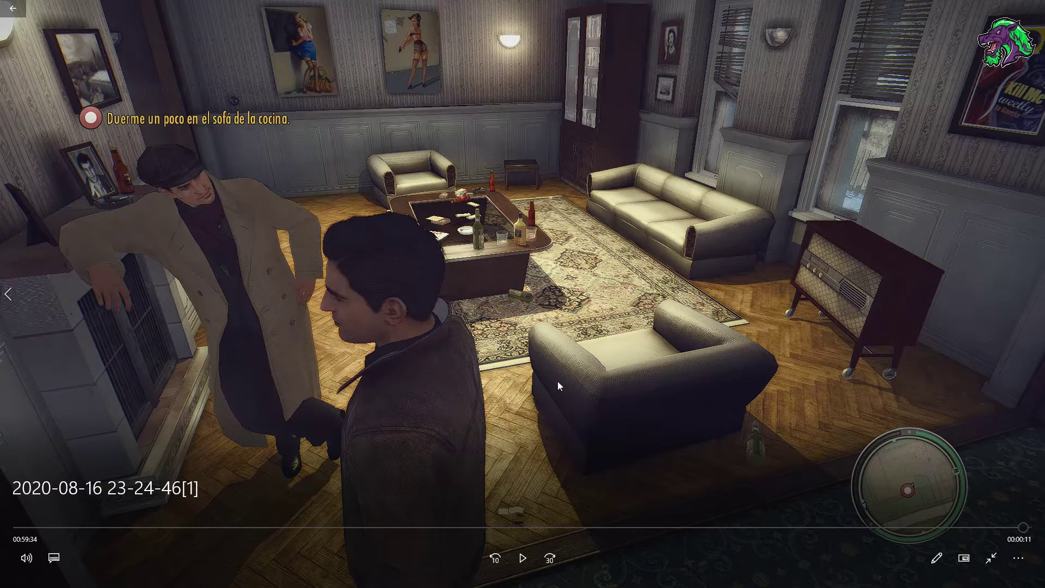